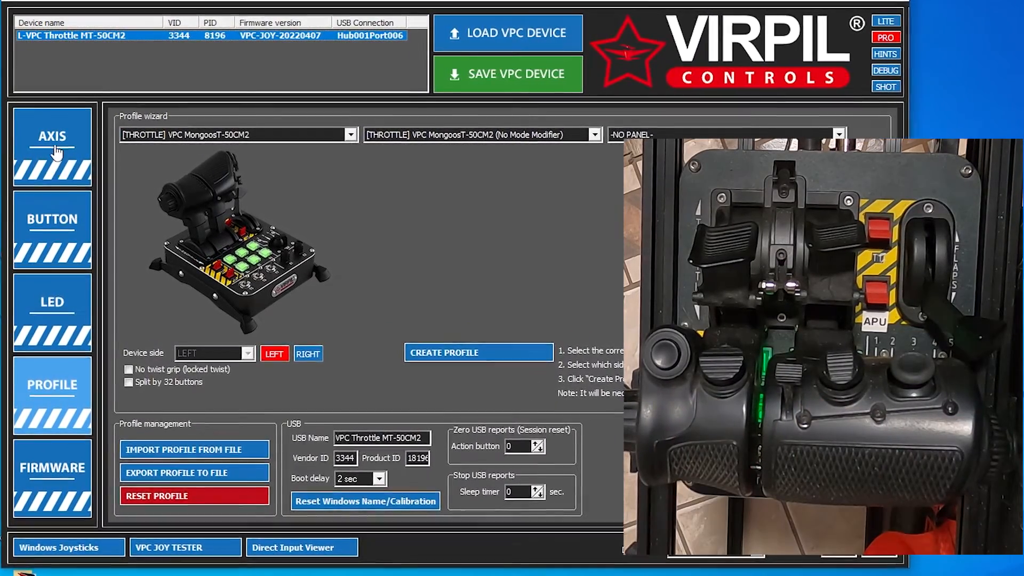
Step: Open the axis settings and examine the axis-to-button types and the setup of the rX axis
click(58, 153)
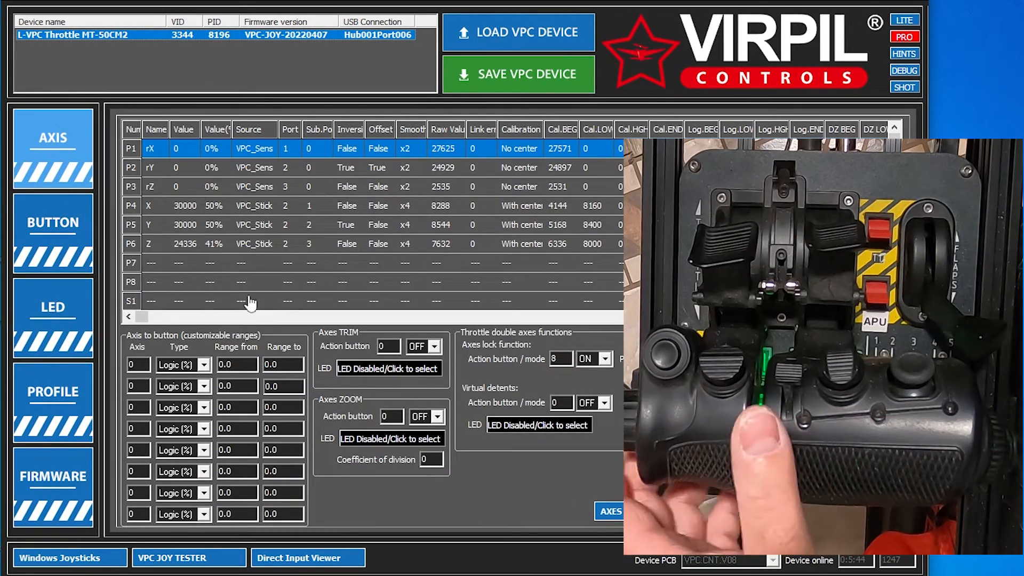
click(203, 365)
click(176, 392)
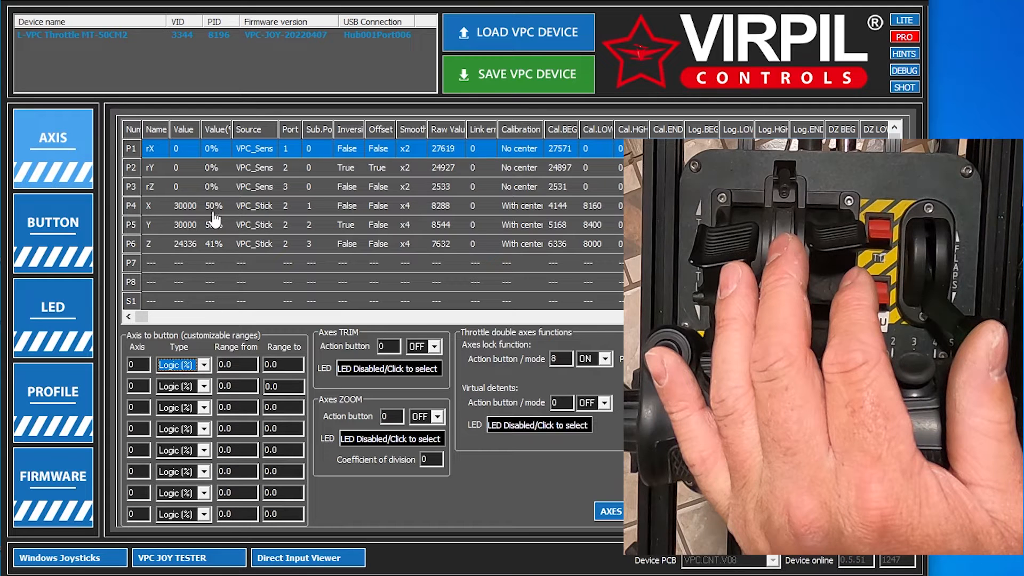
double_click(222, 157)
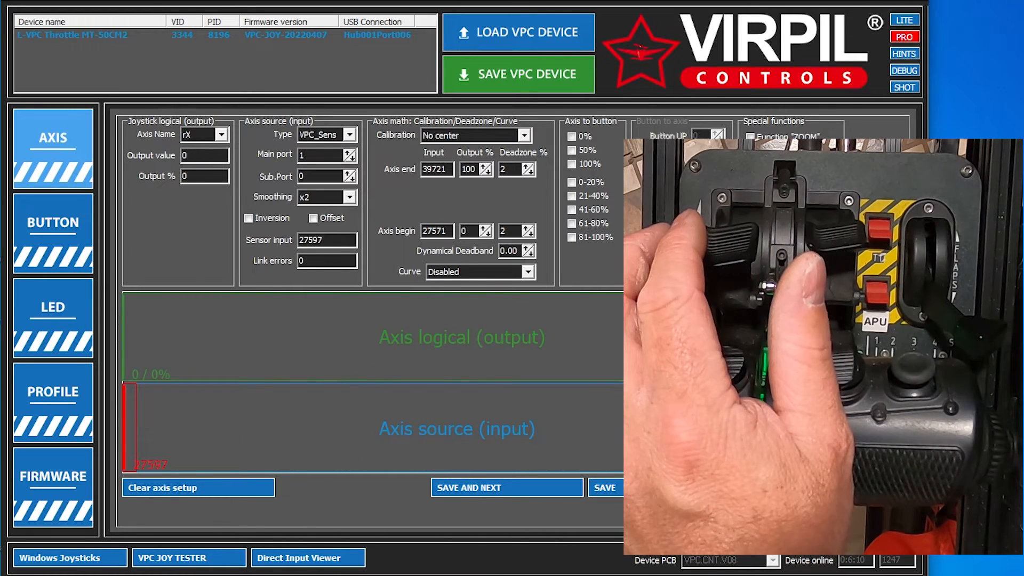
click(648, 487)
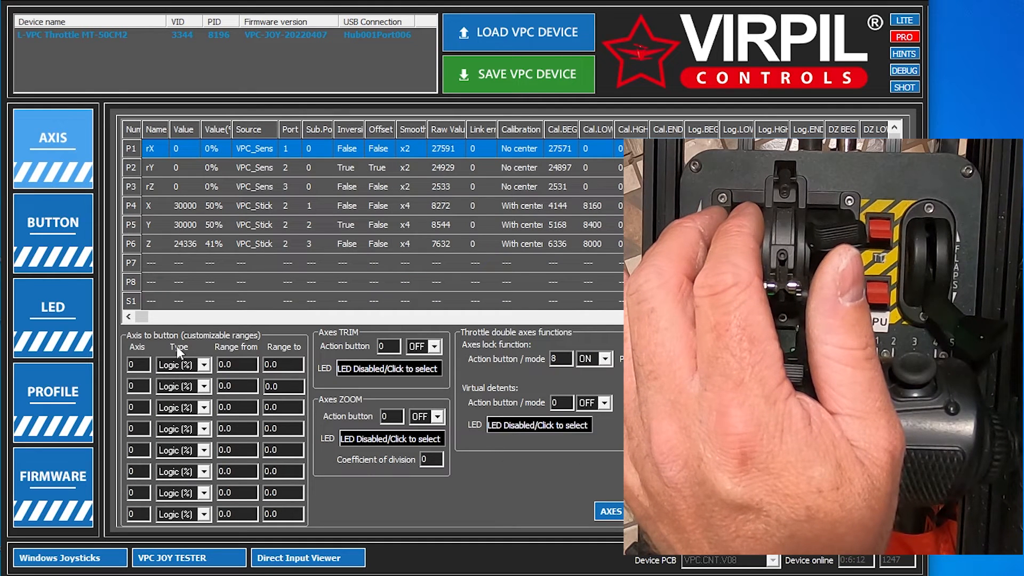
click(203, 366)
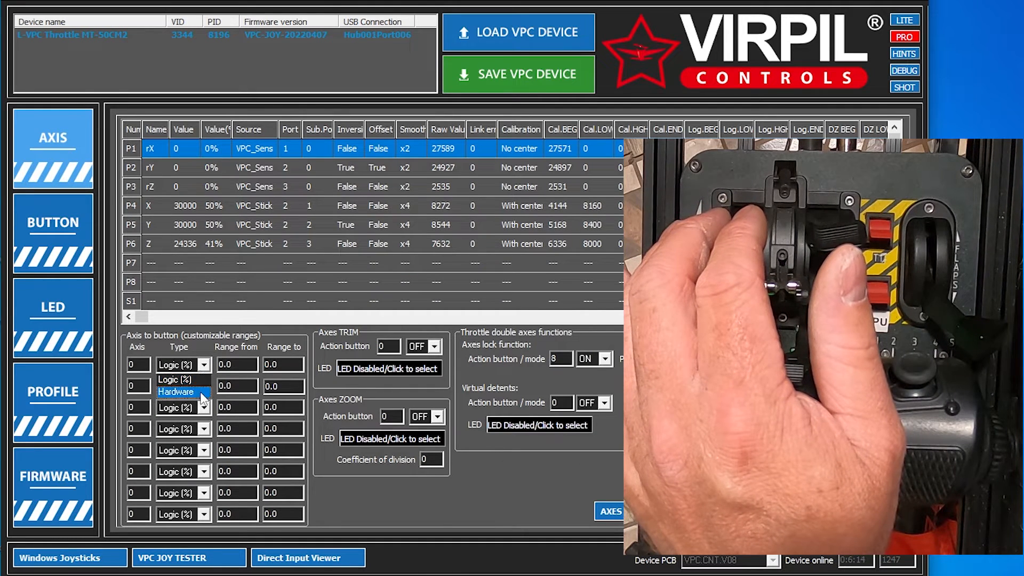
click(203, 366)
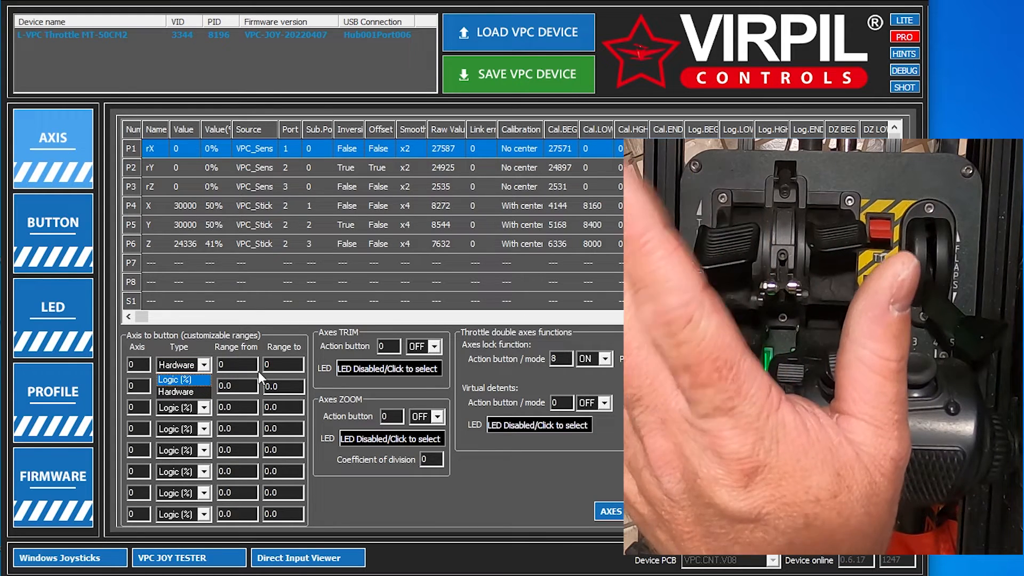
click(204, 365)
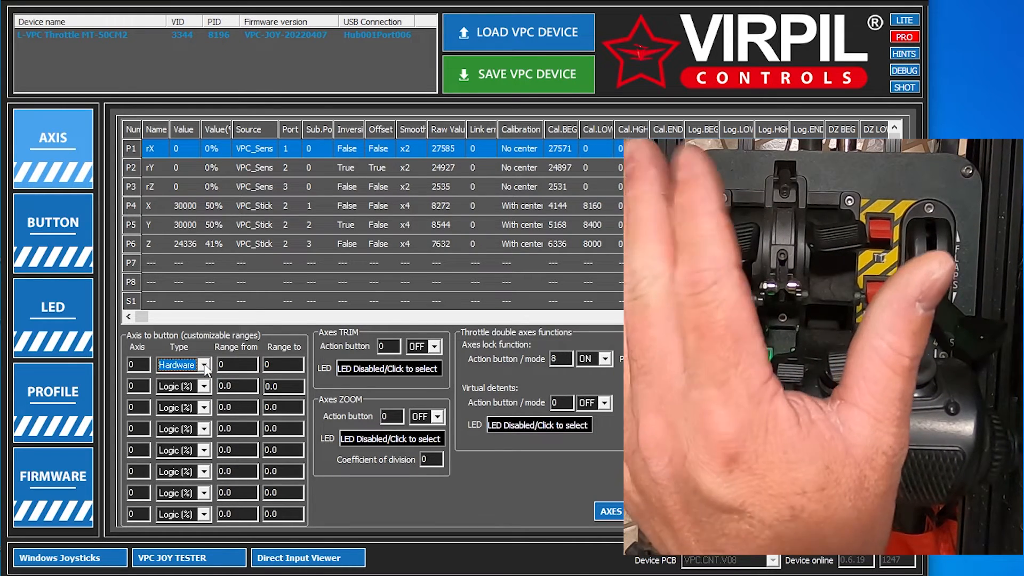
click(201, 366)
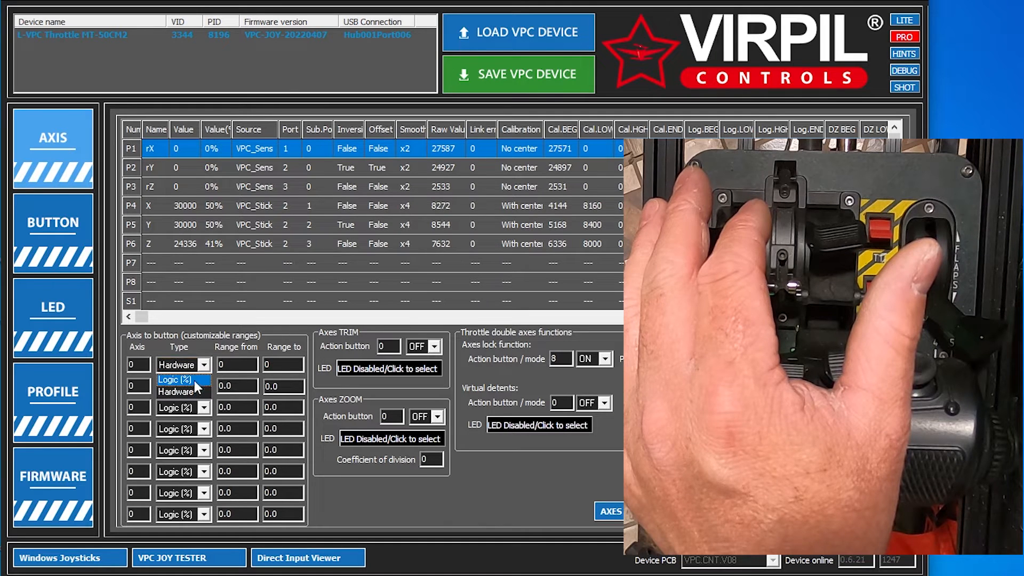
click(192, 381)
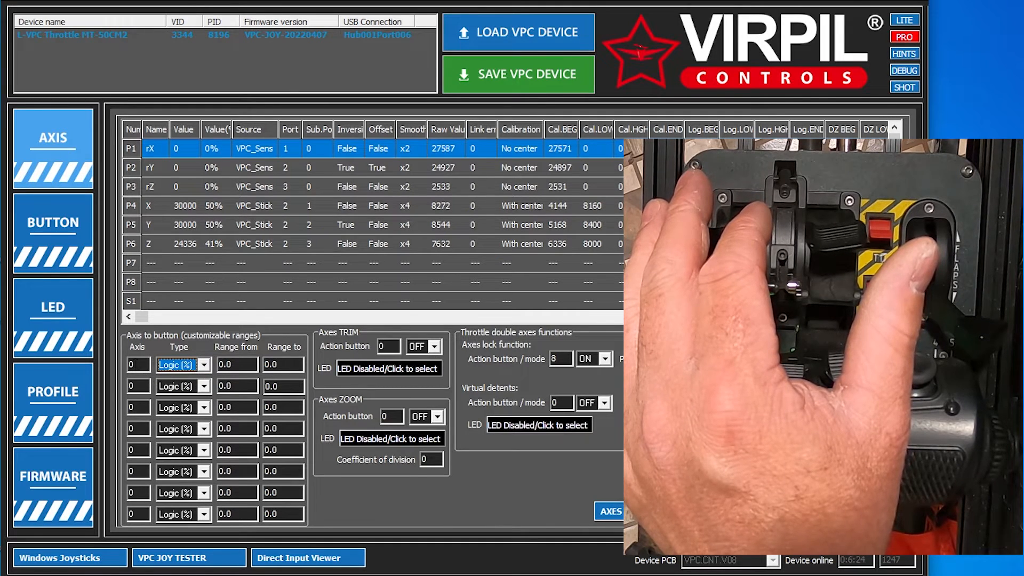
Step: Define Logic (%) axis-to-button ranges 1.0 to 5.0 and 6.0 to 12.0 for each of axes 1 and 2, and save to the device
double_click(136, 365)
text(1)
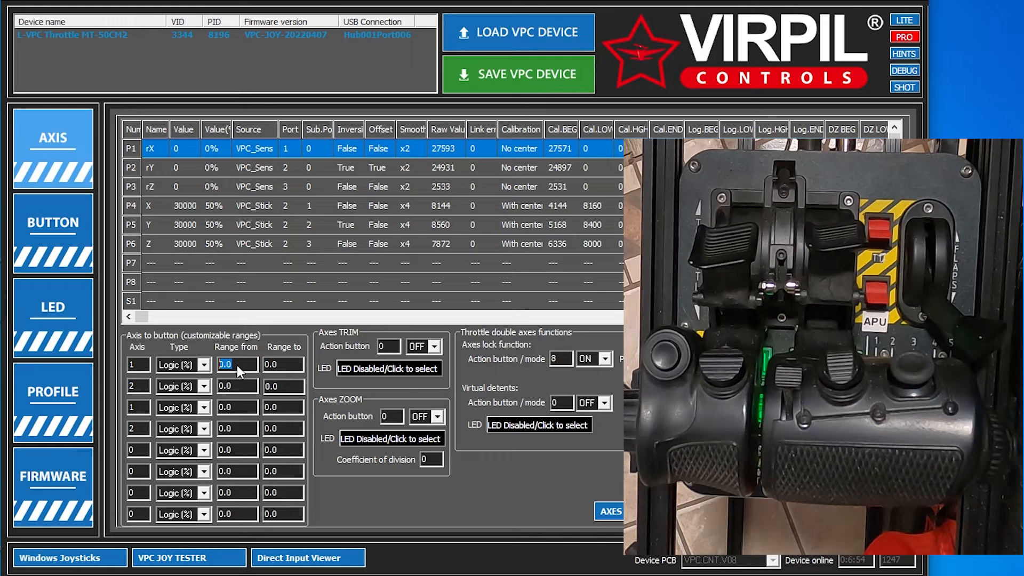
text(1)
text(5)
text(12.0)
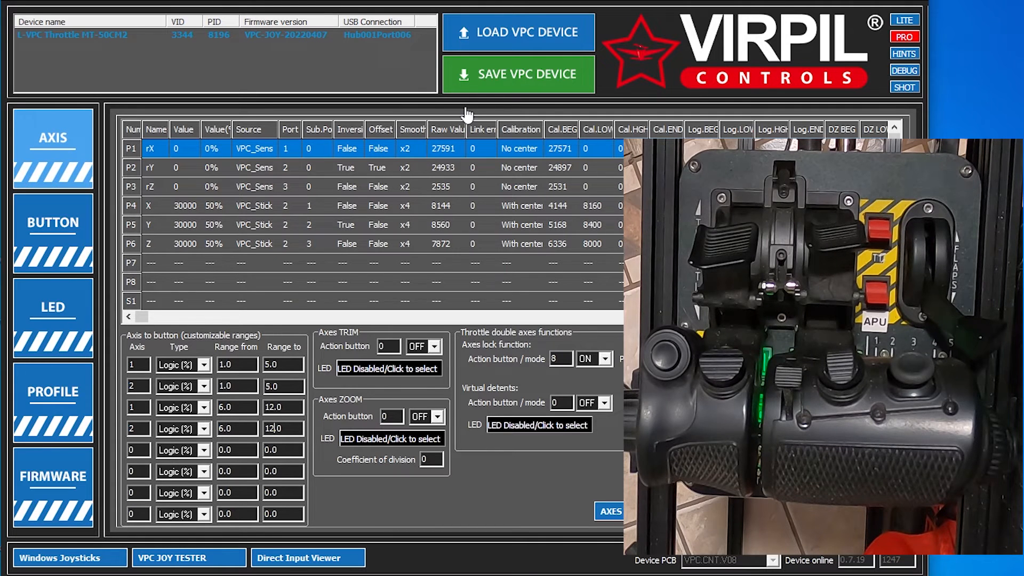
click(489, 80)
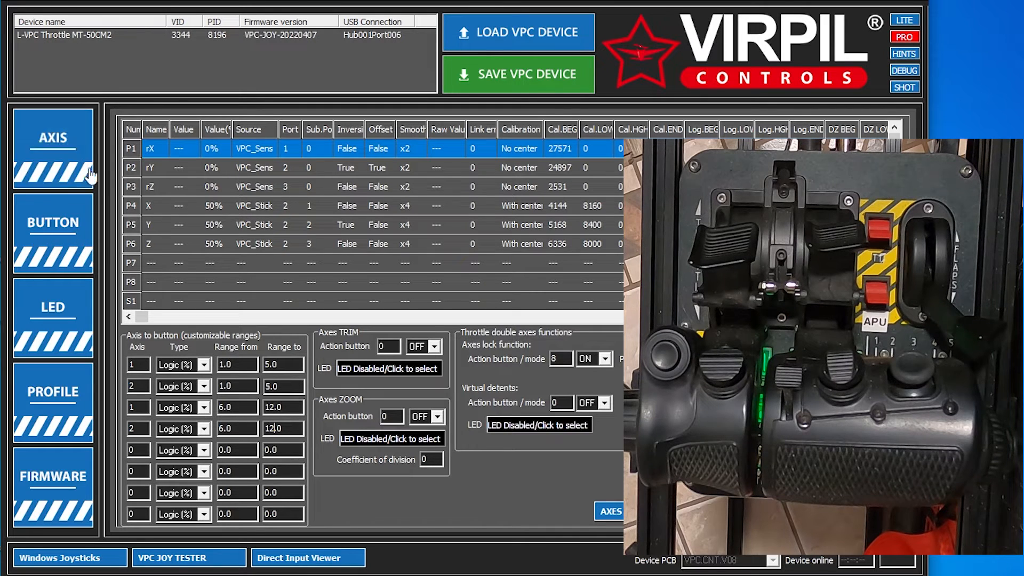
Step: Reselect the throttle and locate the unassigned logical Button 61 in the button settings
click(120, 36)
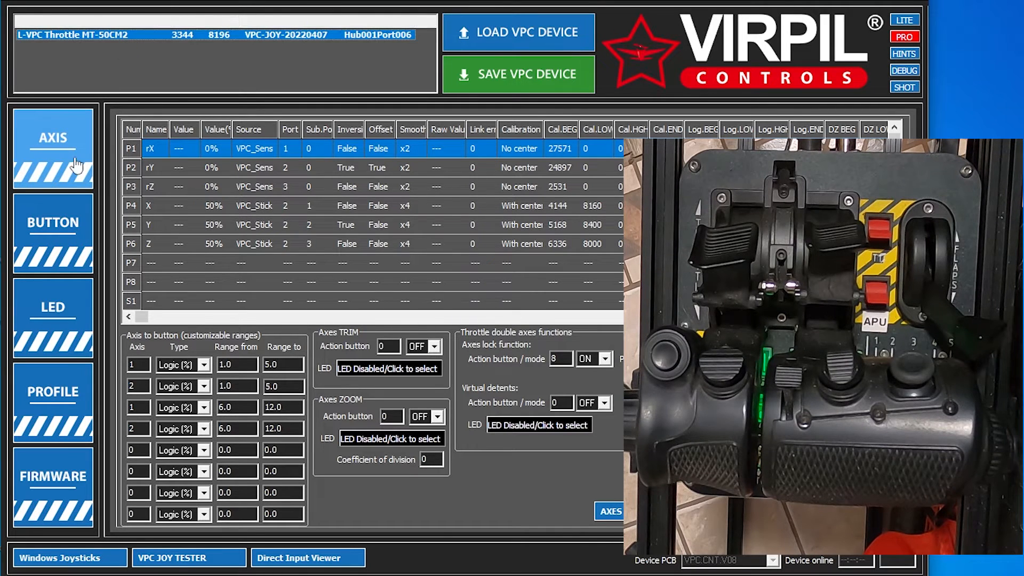
click(76, 223)
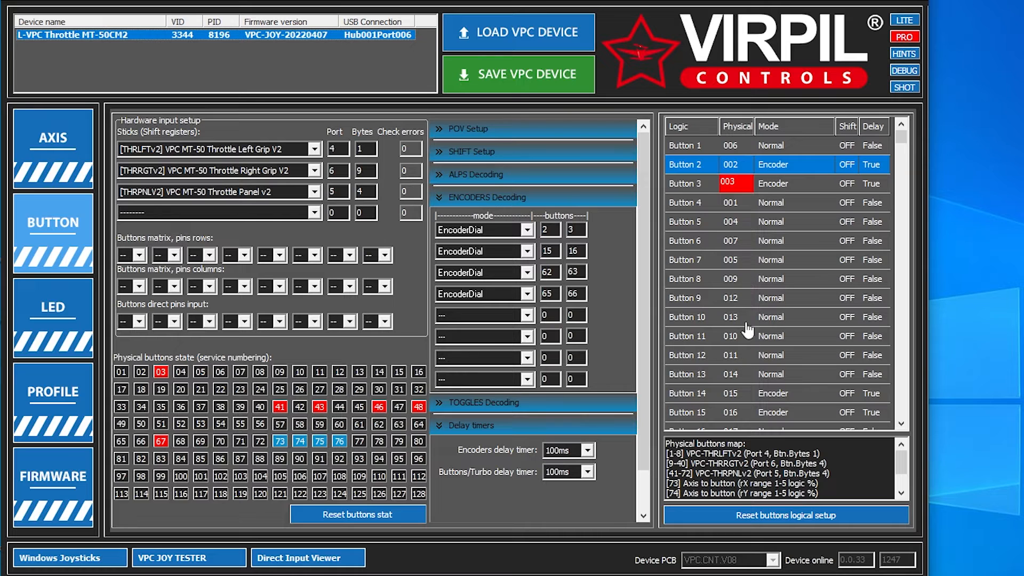
key(Down)
key(Down)
key(Down)
key(Down)
key(Down)
key(Down)
key(Down)
key(Down)
key(Down)
key(Down)
key(Down)
key(Down)
key(Down)
key(Down)
key(Down)
key(Down)
key(Down)
key(Down)
key(Down)
key(Down)
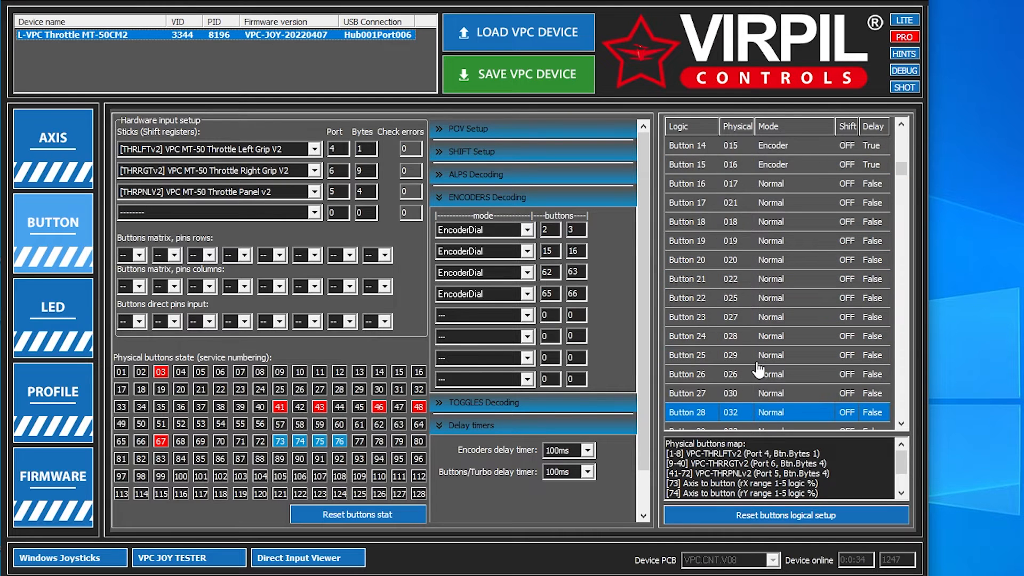
key(Down)
key(Down)
key(Down)
key(Down)
key(Down)
key(Down)
key(Down)
key(Down)
key(Down)
key(Down)
key(Down)
key(Down)
key(Down)
key(Down)
key(Down)
key(Down)
key(Down)
key(Down)
key(Down)
key(Down)
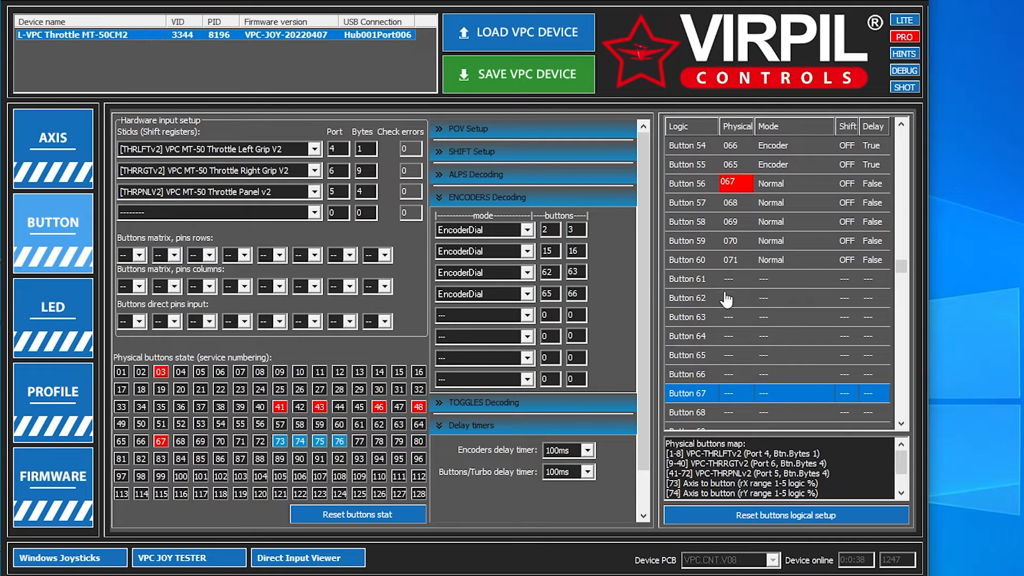
click(743, 282)
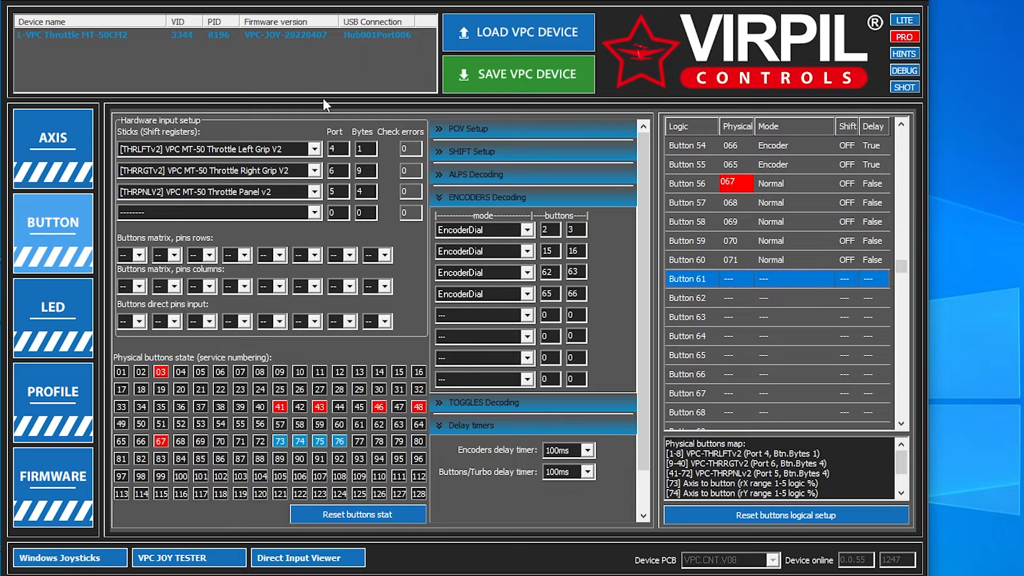
Step: Map logical Buttons 61, 62, 63 and 64 to physical buttons 73, 74, 75 and 76, and save to the device
double_click(740, 280)
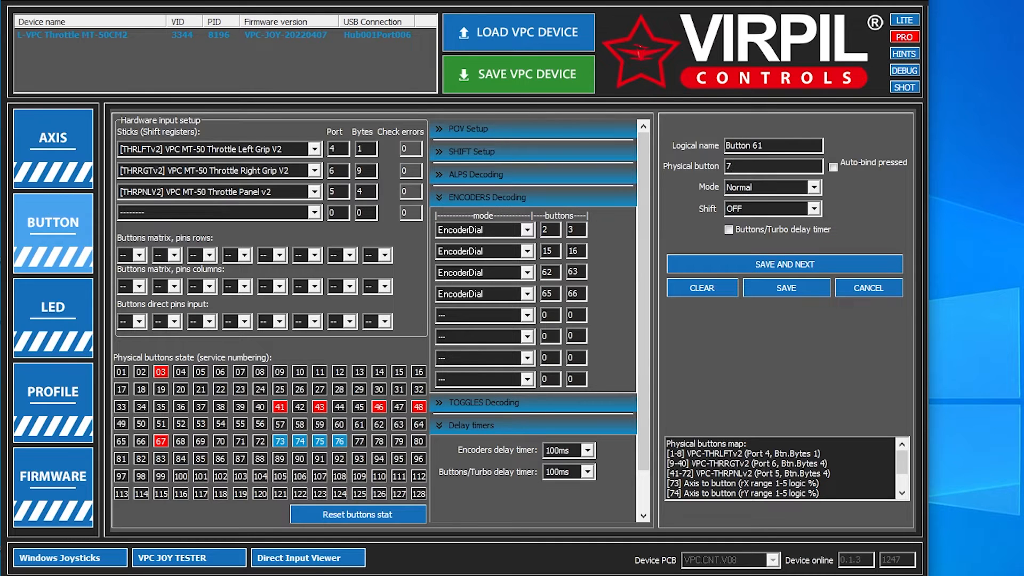
click(782, 266)
text(74)
click(775, 261)
text(75)
click(770, 262)
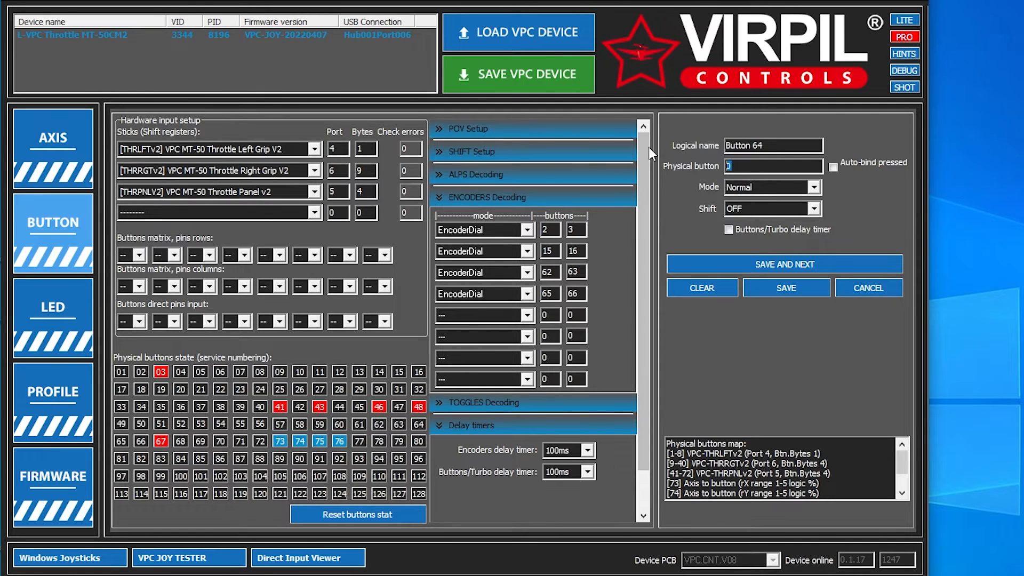
text(76)
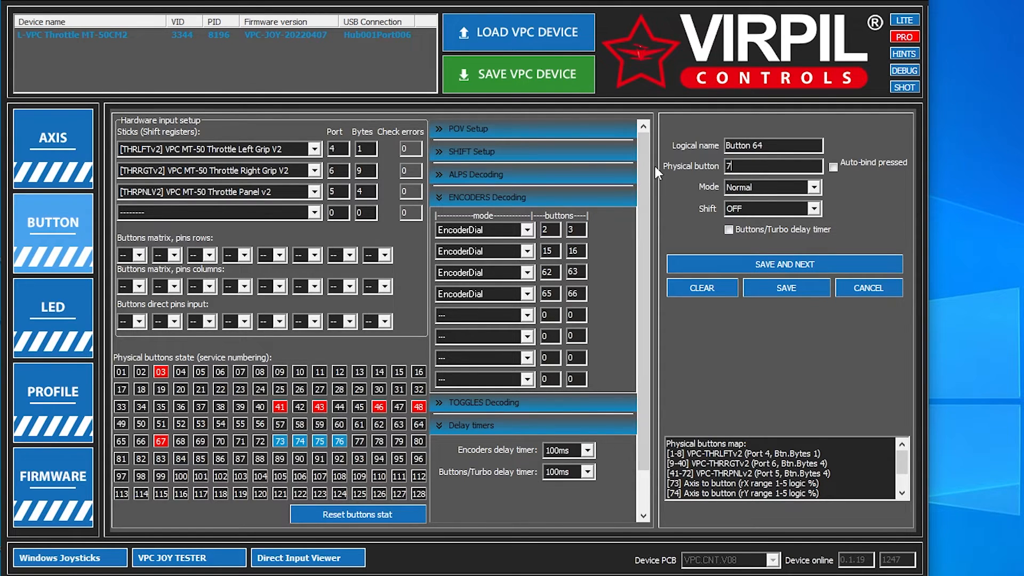
click(786, 289)
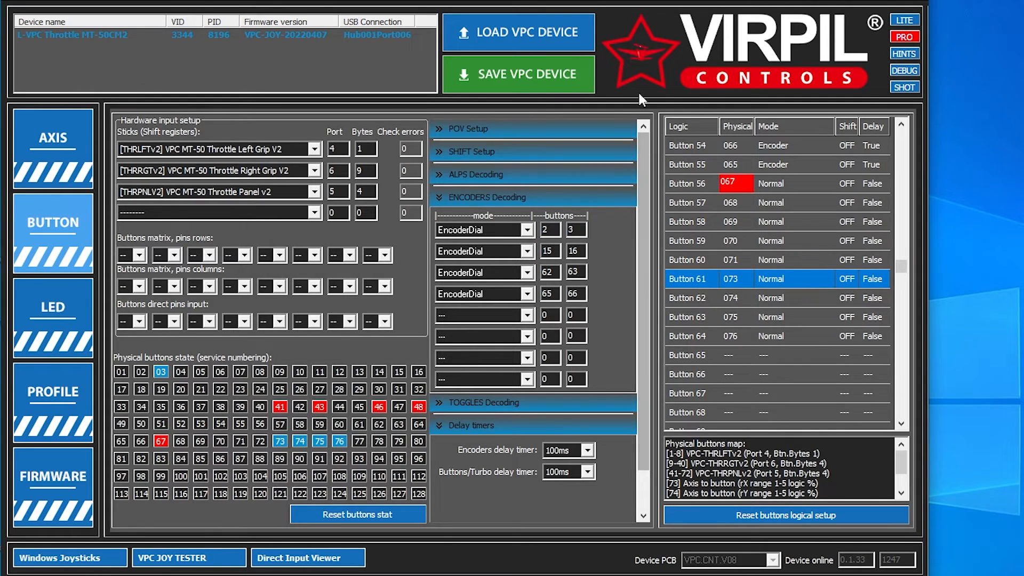
click(525, 82)
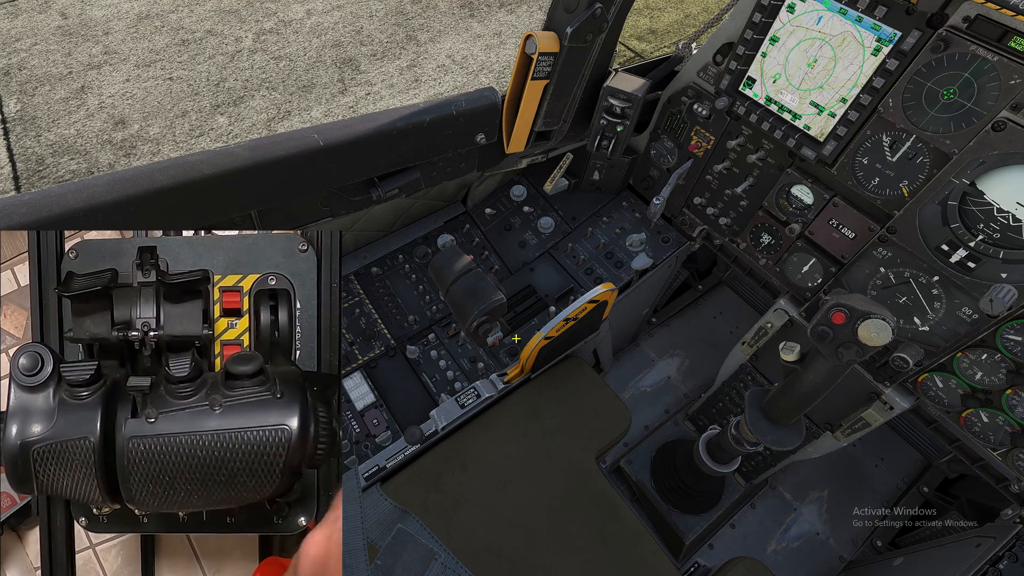
Step: Switch to DCS World, open the A-10C II control options and filter the commands to the Systems category
key(Escape)
click(529, 306)
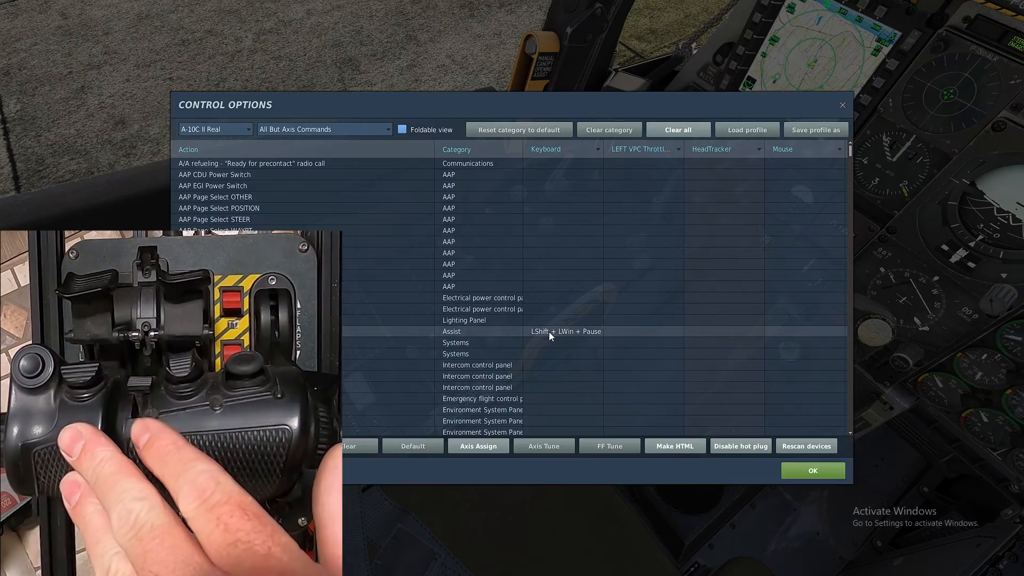
click(351, 128)
scroll(335, 213, down, 10)
scroll(333, 211, down, 1)
click(341, 174)
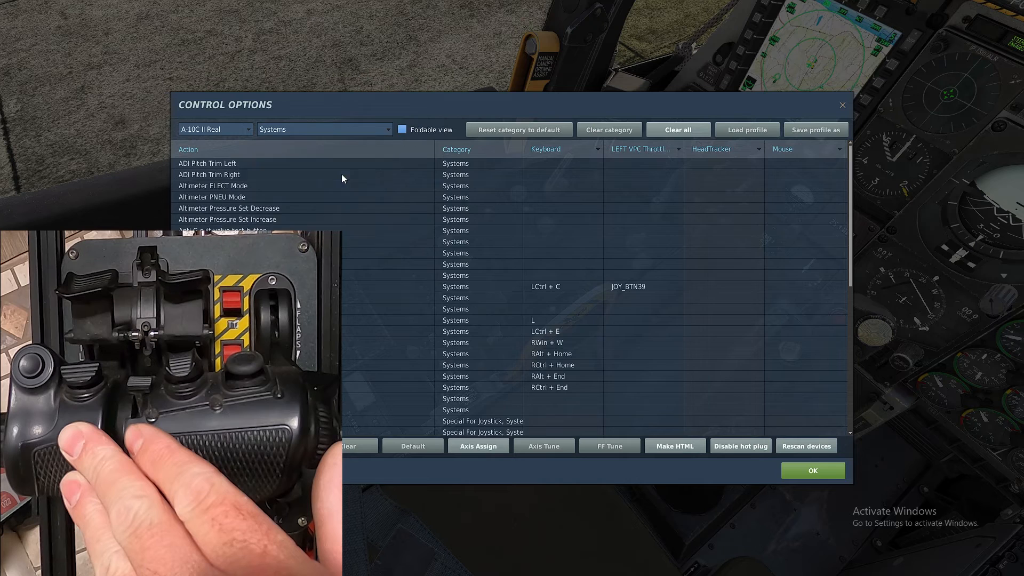
Step: Bind Engine Start Left to JOY_BTN63 and Engine Start Right to JOY_BTN64 on the VPC throttle
scroll(602, 338, down, 3)
scroll(601, 338, down, 4)
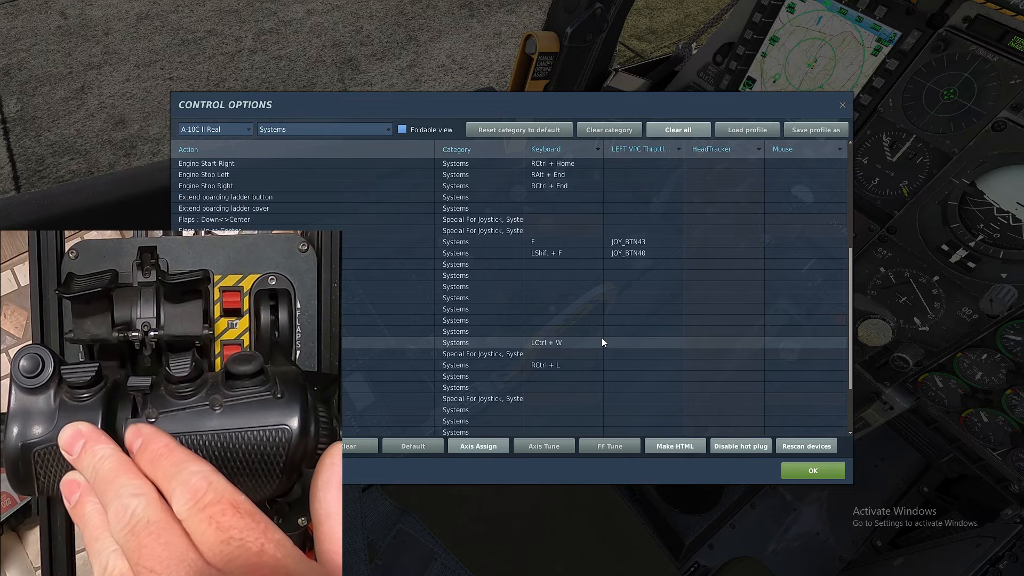
scroll(602, 343, down, 3)
scroll(602, 343, up, 4)
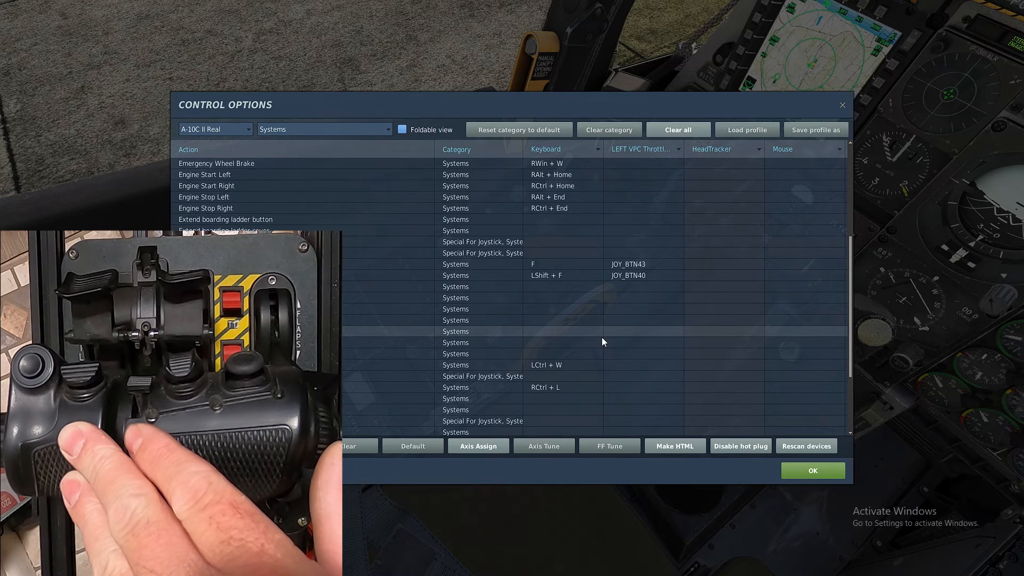
scroll(603, 341, up, 3)
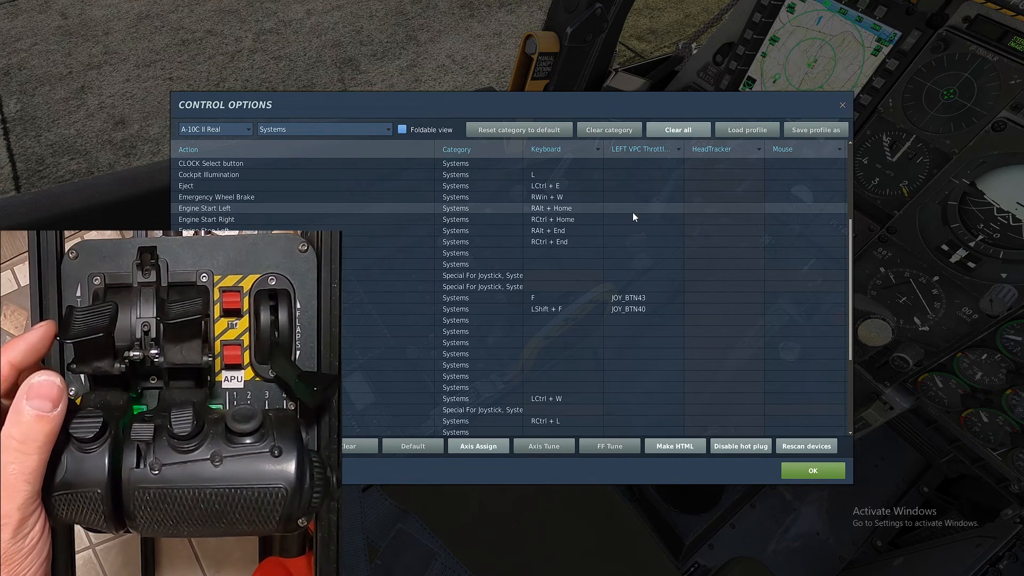
double_click(633, 213)
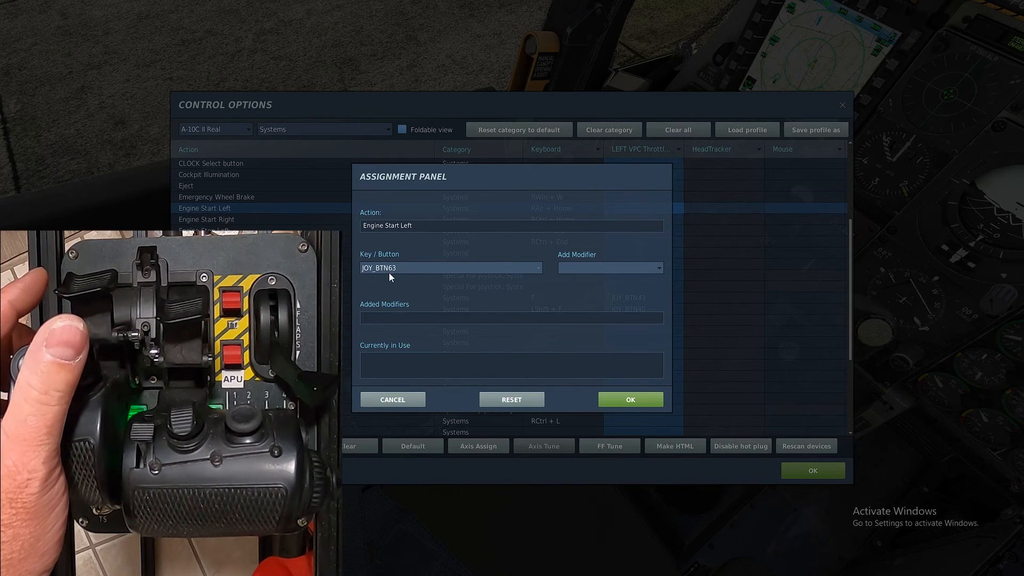
click(635, 401)
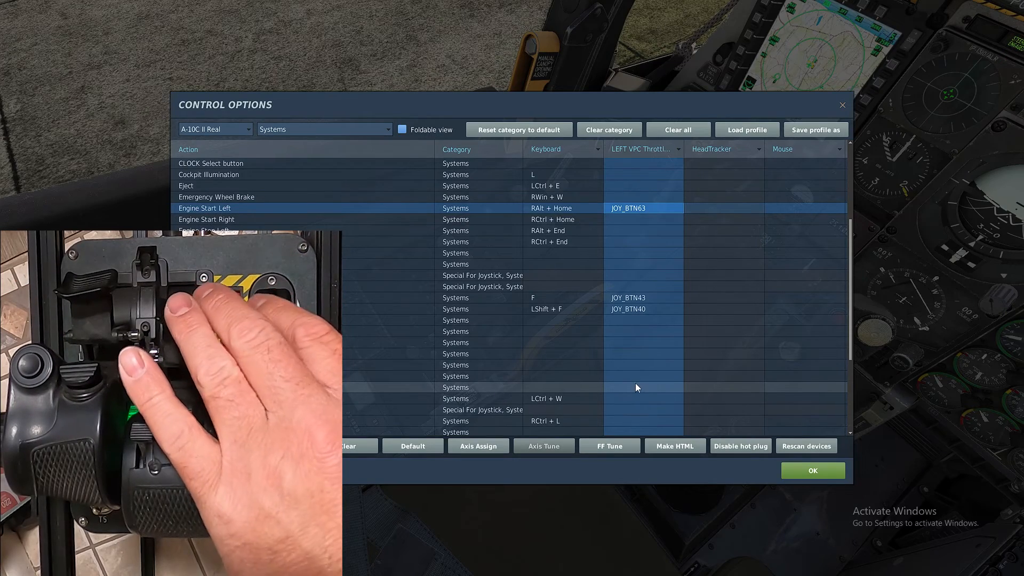
double_click(633, 219)
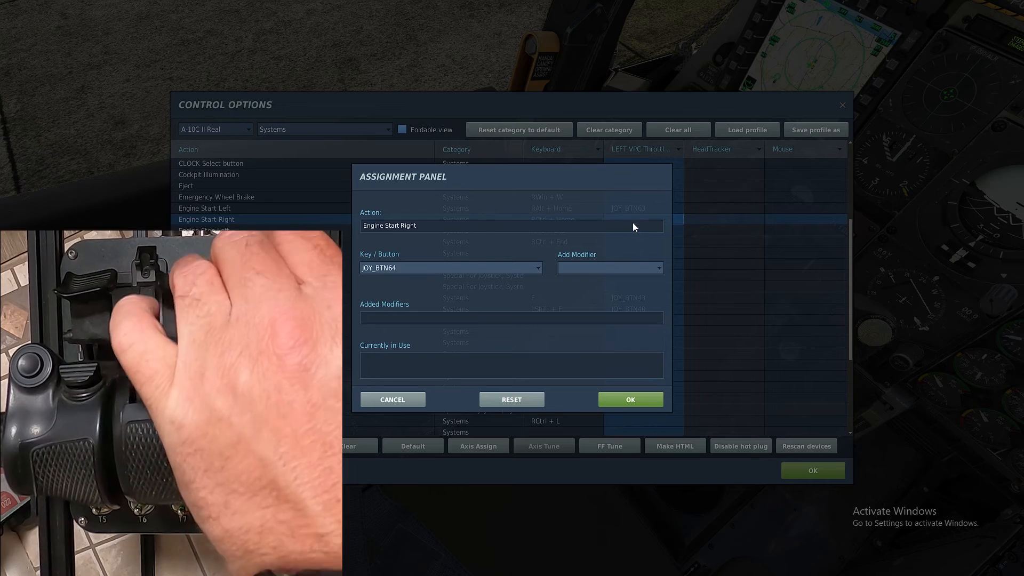
click(618, 400)
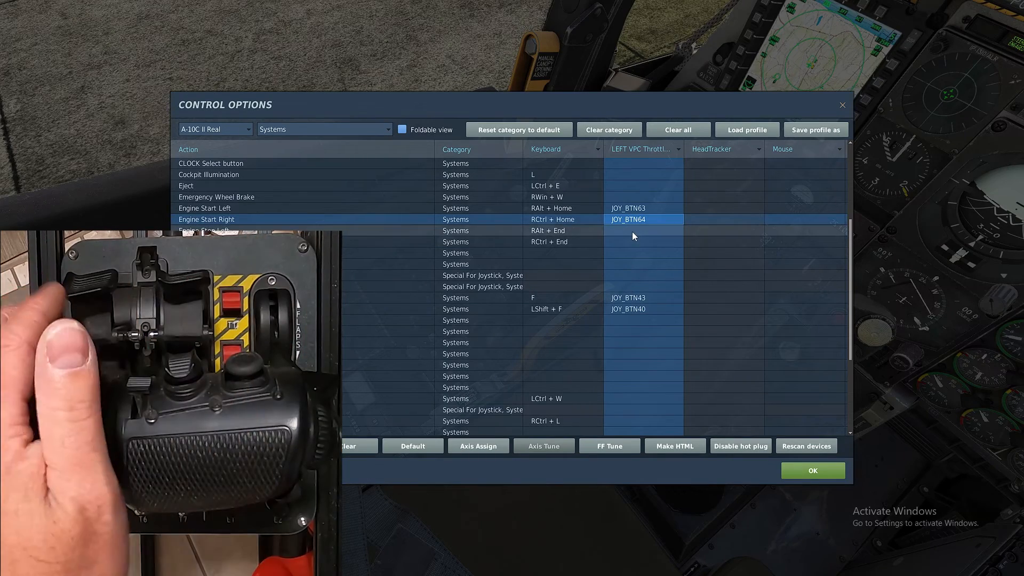
Step: Bind Engine Stop Left to JOY_BTN61 and Engine Stop Right to JOY_BTN62 on the VPC throttle, and accept the control options
double_click(633, 233)
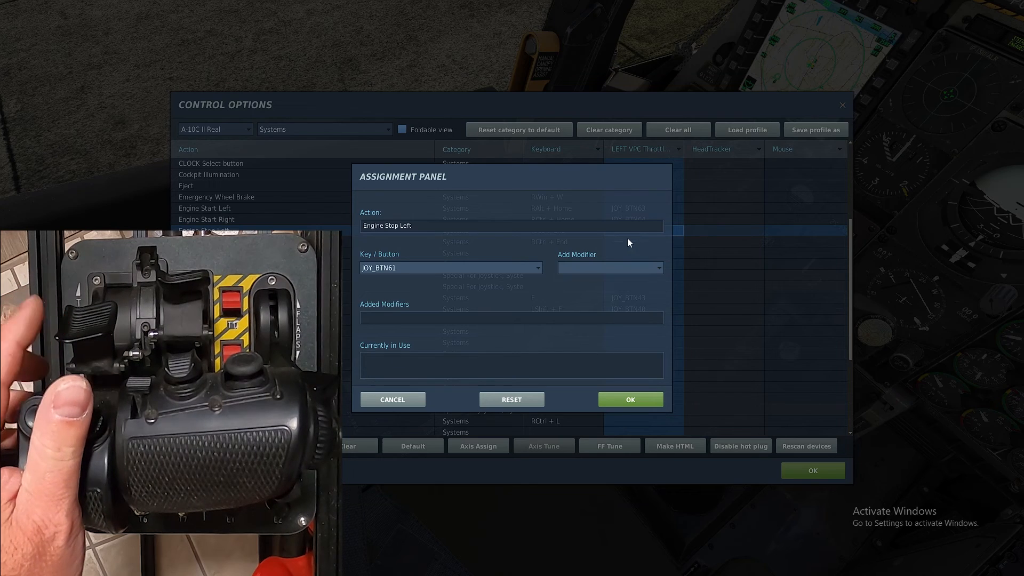
click(619, 398)
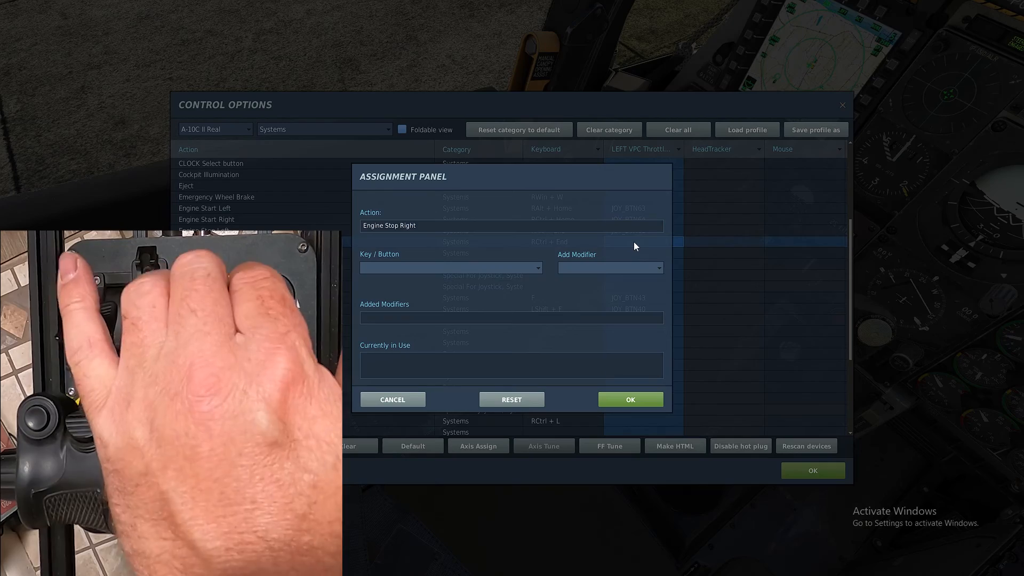
click(630, 398)
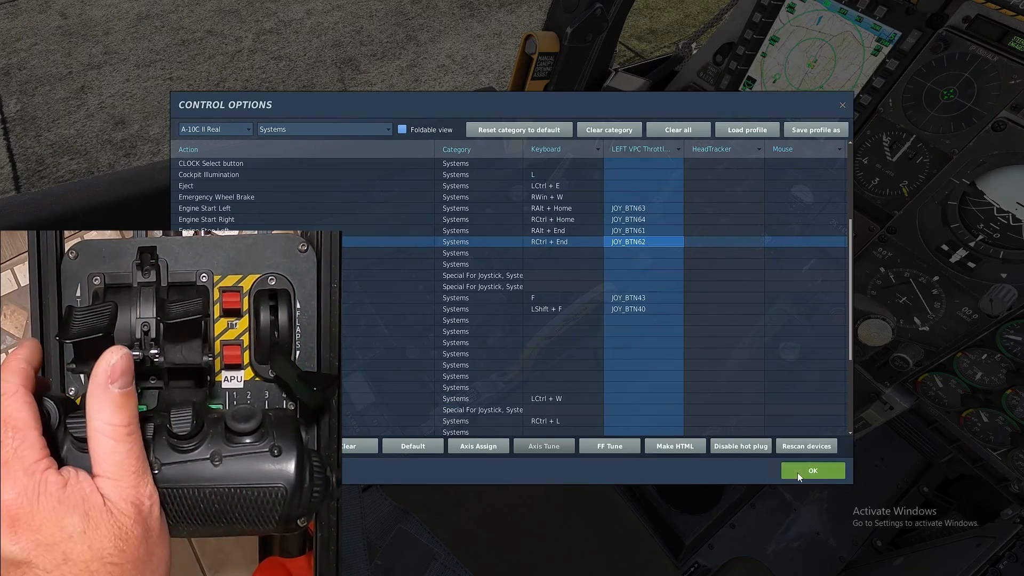
click(798, 472)
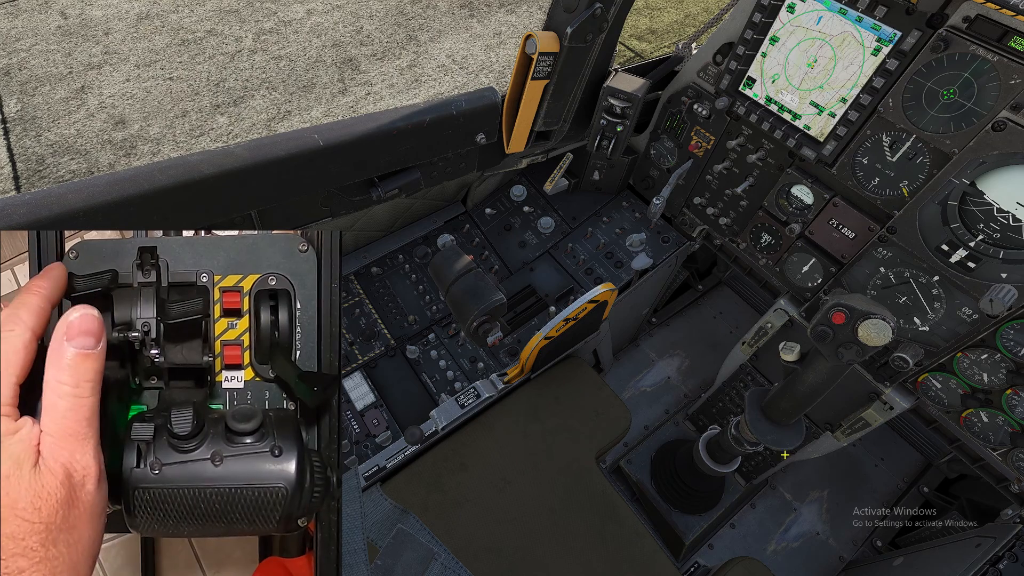